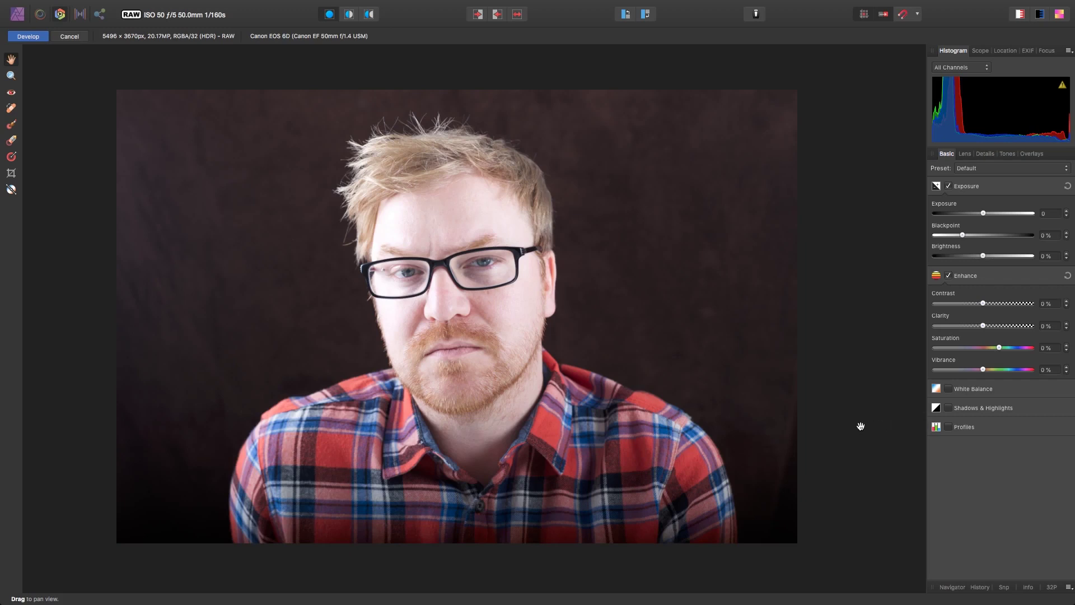
Enable Shadows & Highlights and pull Highlights to -91%, with Blackpoint and Saturation at 4%
{"action": "left_click", "coordinate": [948, 407]}
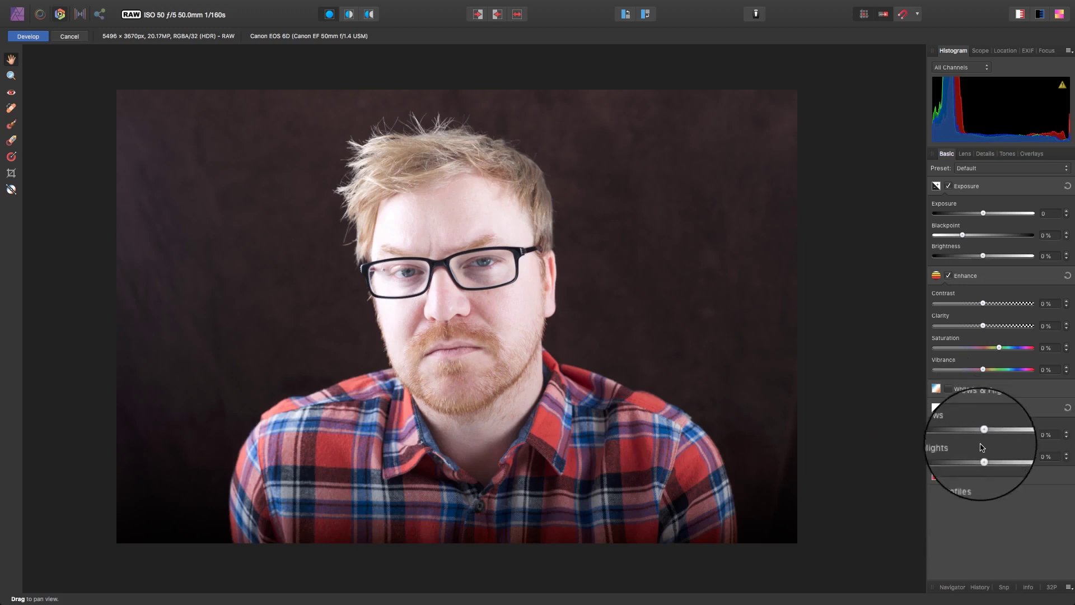
{"action": "left_click_drag", "start_coordinate": [984, 456], "coordinate": [940, 456]}
{"action": "left_click_drag", "start_coordinate": [962, 235], "coordinate": [974, 237]}
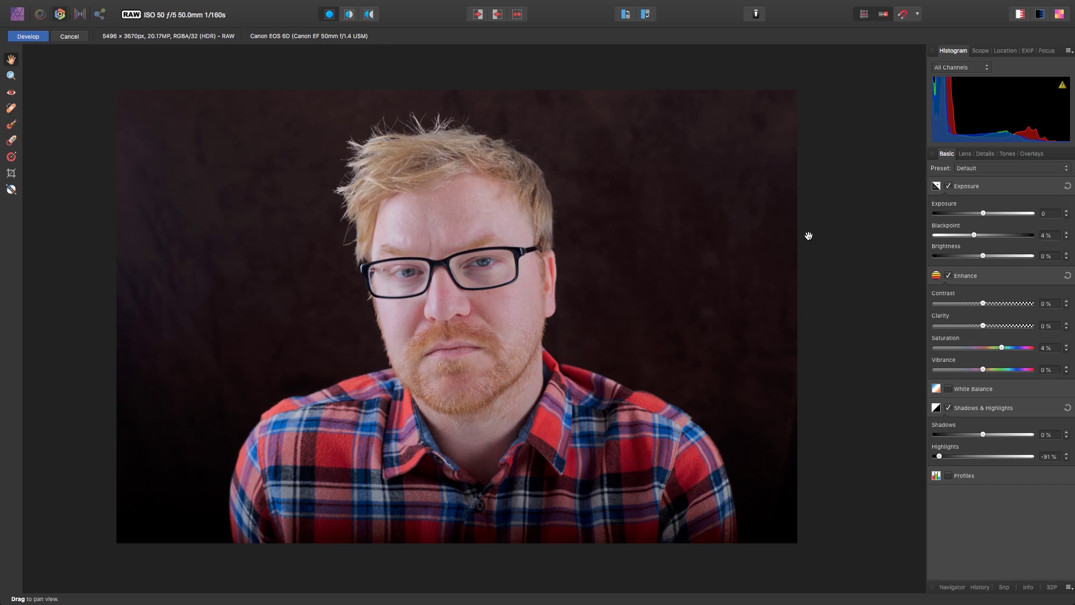
Paint an overlay mask over both eyes with a roughly 96 px brush and raise their Exposure to 0.581
{"action": "left_click", "coordinate": [882, 304]}
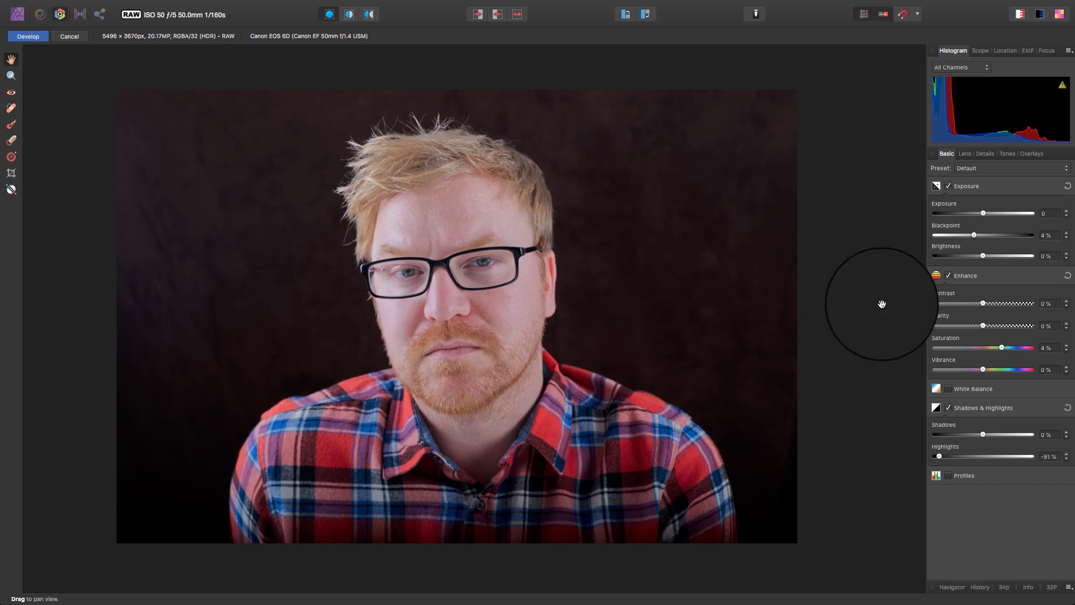
{"action": "left_click", "coordinate": [10, 125]}
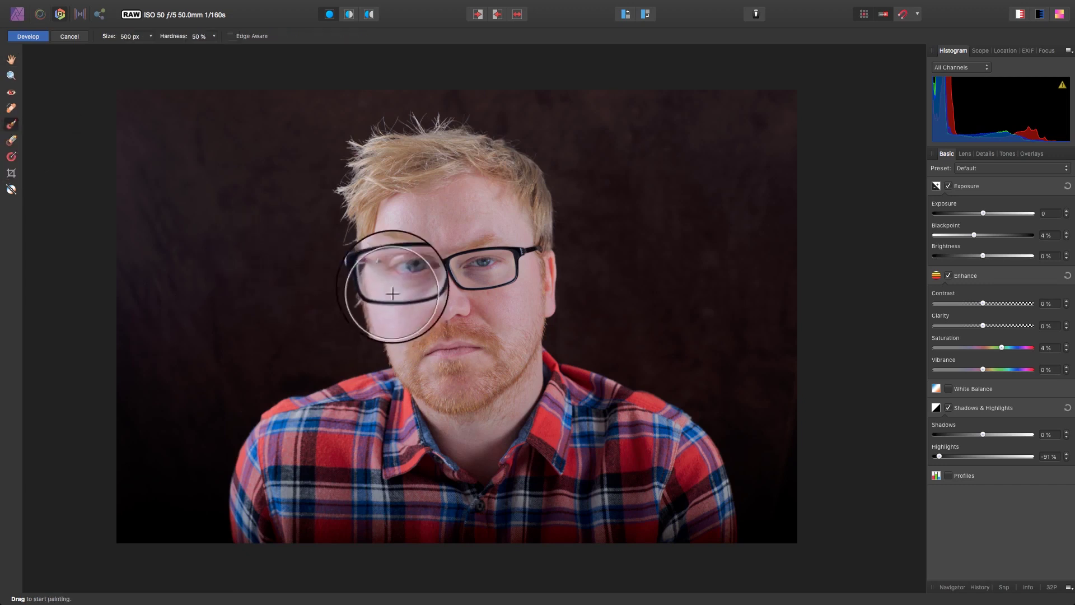
{"action": "key", "text": "bracketleft"}
{"action": "key", "text": "bracketleft"}
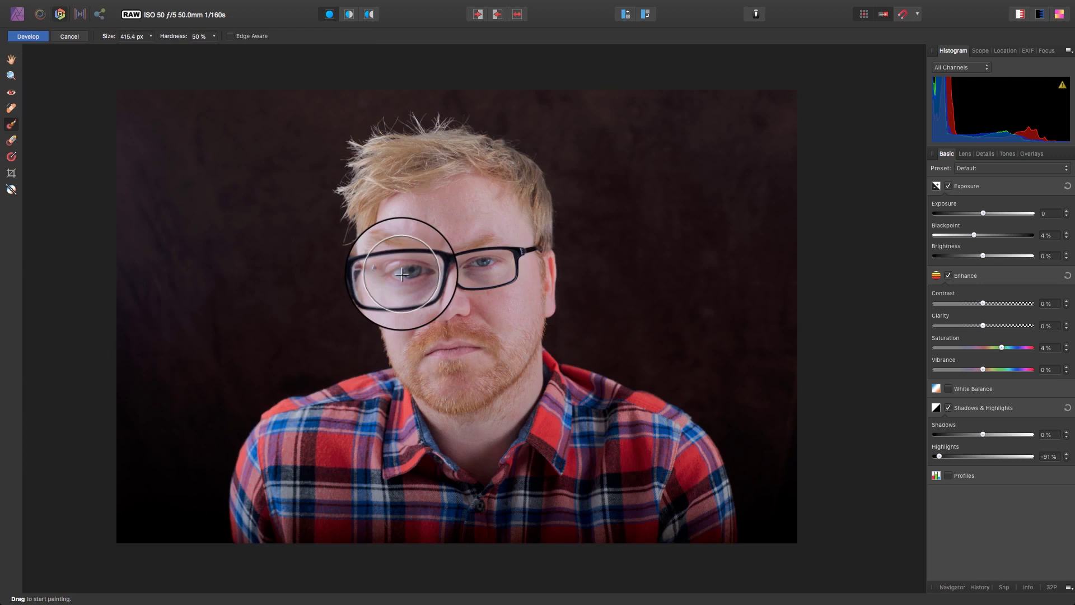
{"action": "key", "text": "bracketleft"}
{"action": "key", "text": "bracketleft"}
{"action": "key", "text": "bracketleft"}
{"action": "key", "text": "bracketleft"}
{"action": "key", "text": "bracketleft"}
{"action": "key", "text": "bracketleft"}
{"action": "key", "text": "bracketleft"}
{"action": "key", "text": "bracketleft"}
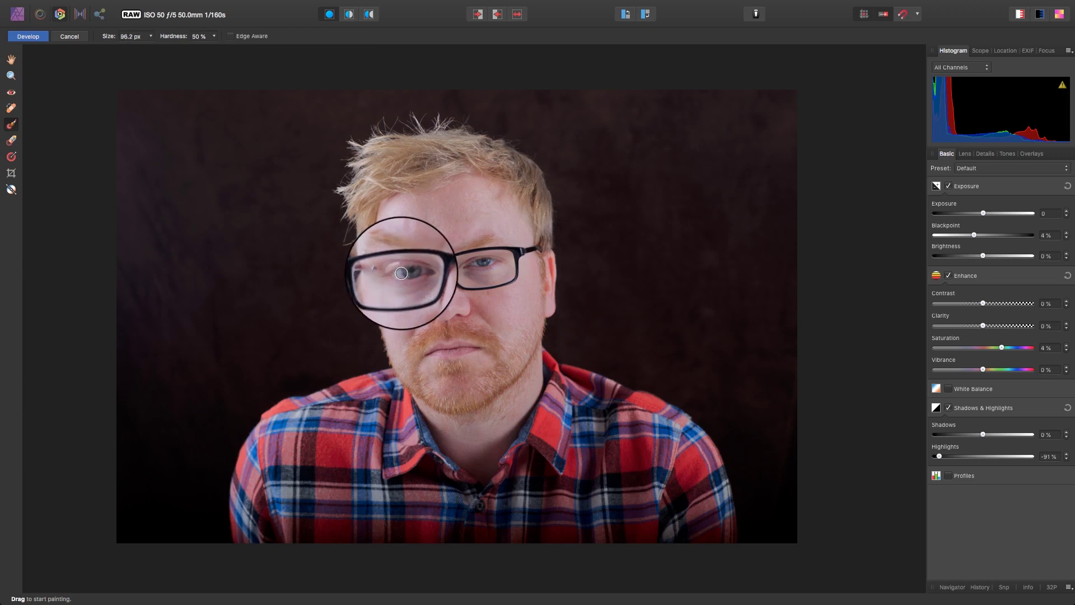
{"action": "left_click_drag", "start_coordinate": [409, 272], "coordinate": [406, 273]}
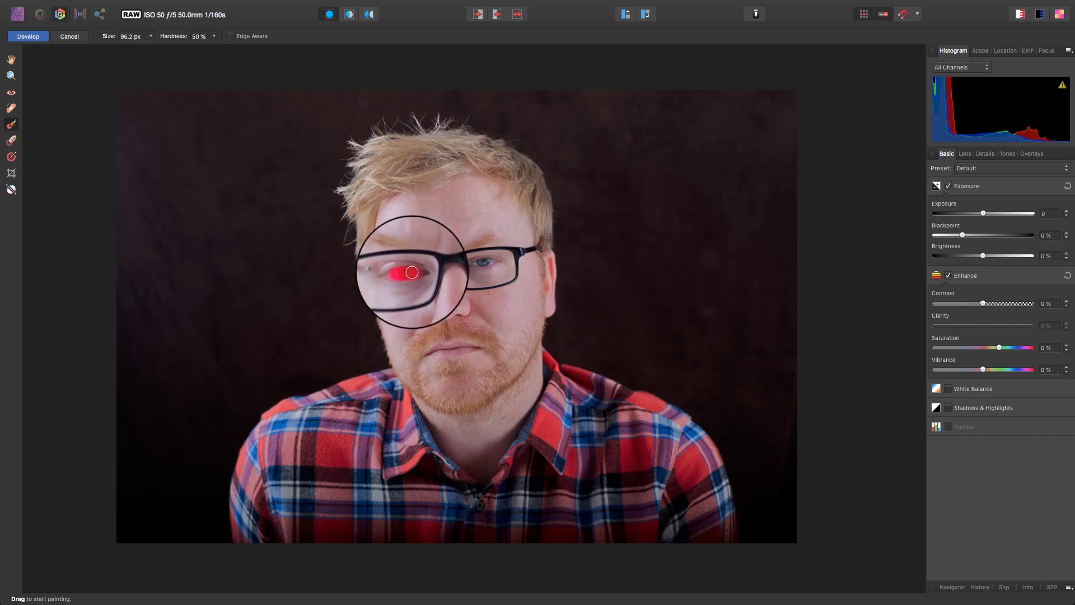
{"action": "key", "text": "bracketleft"}
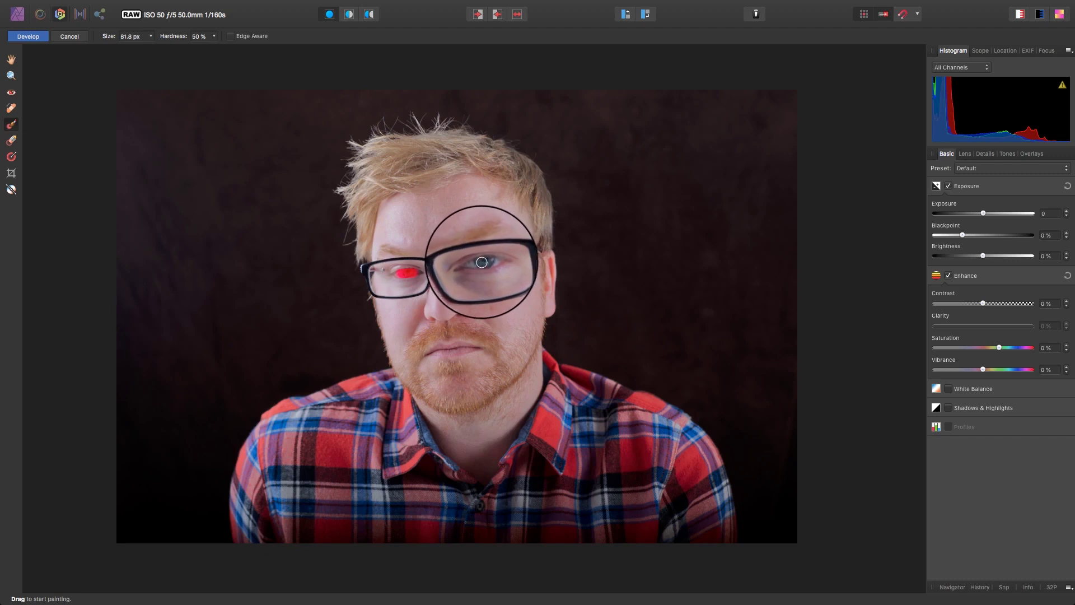
{"action": "left_click", "coordinate": [480, 263]}
{"action": "mouse_move", "coordinate": [480, 263]}
{"action": "left_mouse_down"}
{"action": "mouse_move", "coordinate": [492, 262]}
{"action": "mouse_move", "coordinate": [470, 264]}
{"action": "left_mouse_up"}
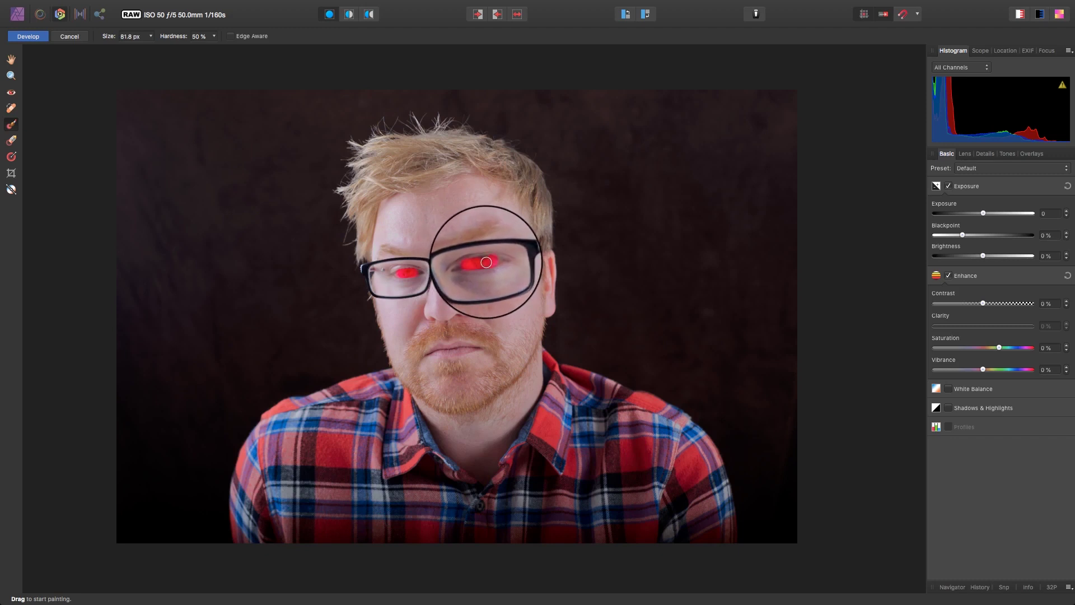
{"action": "left_click", "coordinate": [985, 214]}
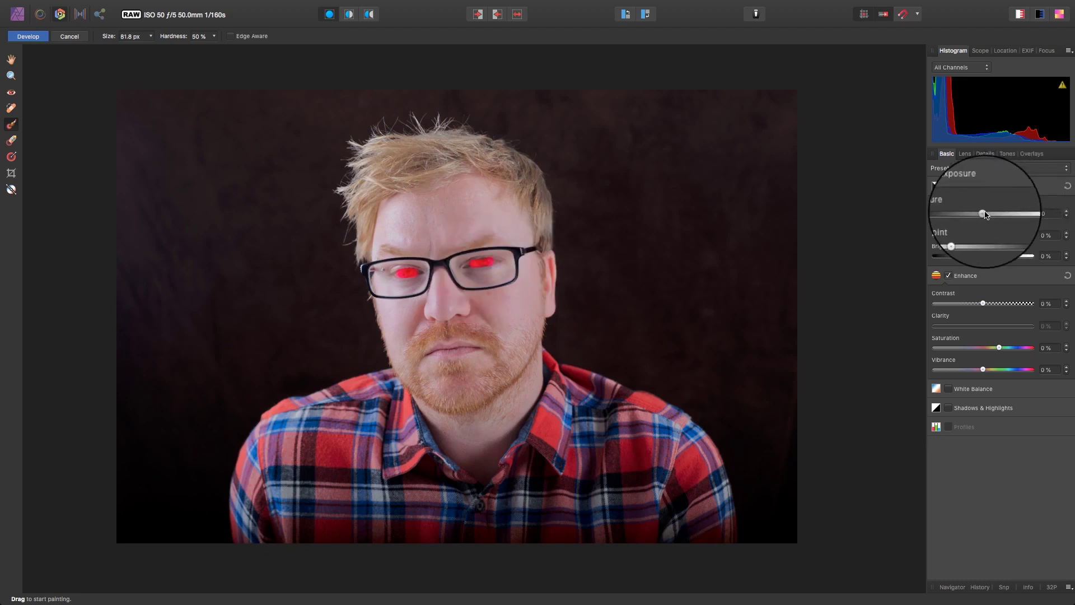
{"action": "left_click_drag", "start_coordinate": [986, 214], "coordinate": [991, 214]}
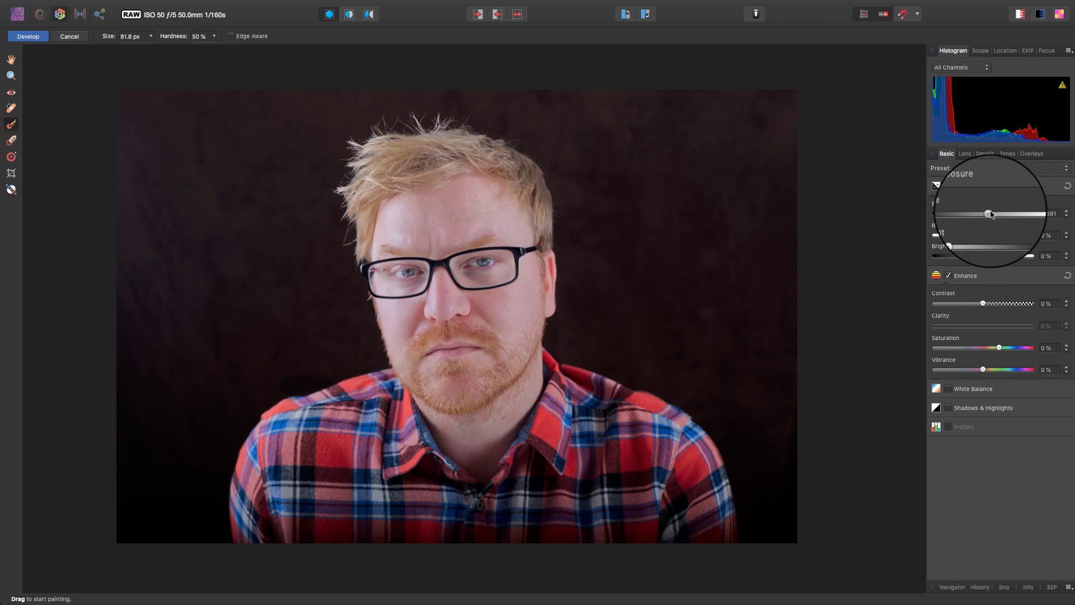
Apply the raw development, inspect the facial skin up close, then duplicate the Background layer
{"action": "left_click", "coordinate": [25, 36]}
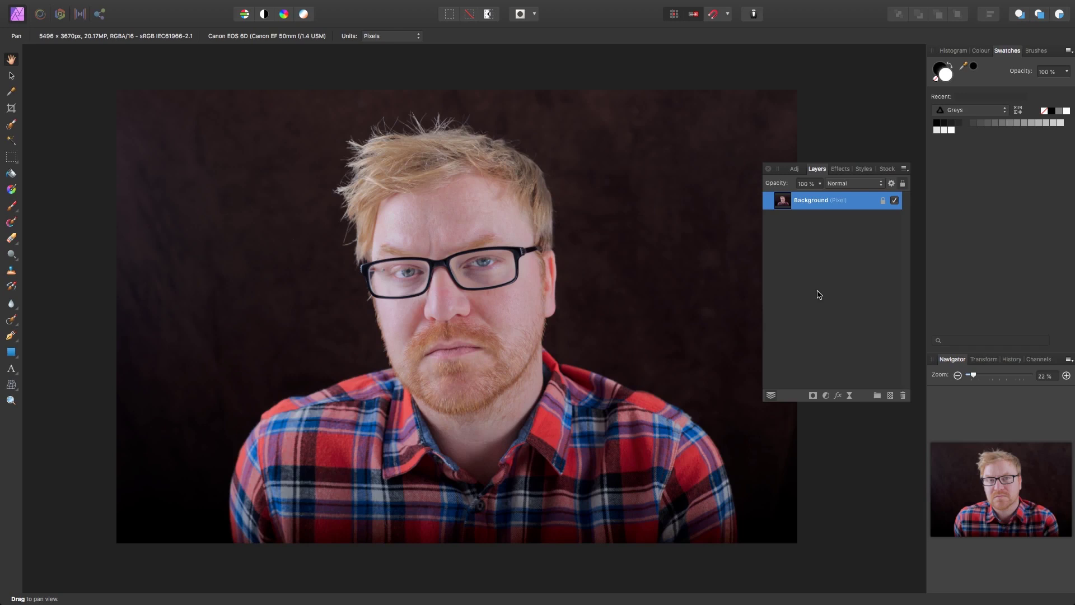
{"action": "key", "text": "super+equal"}
{"action": "key", "text": "super+equal"}
{"action": "key", "text": "super+equal"}
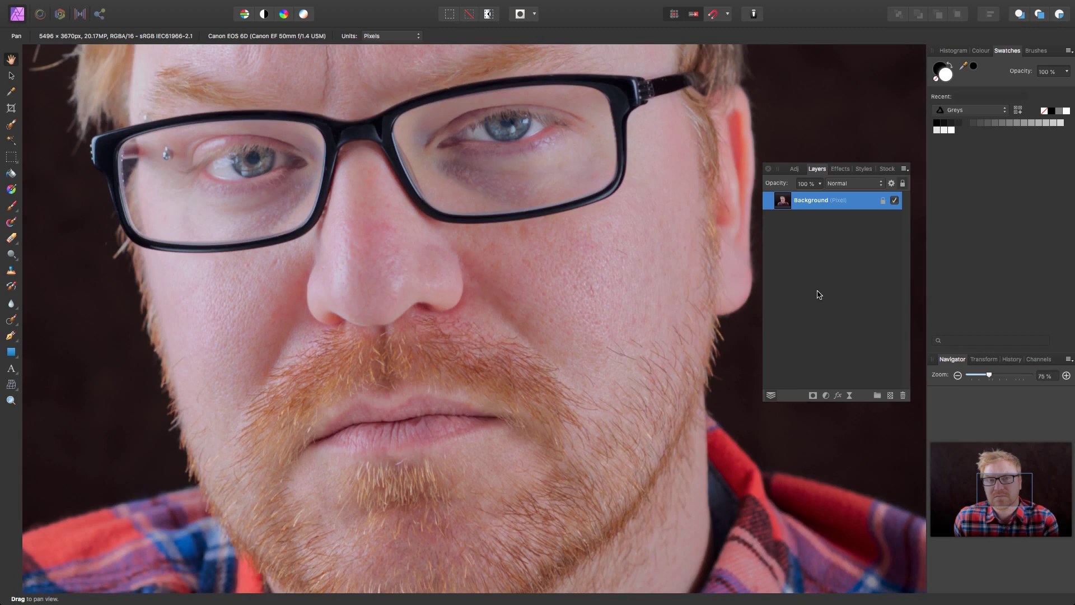
{"action": "key", "text": "super+0"}
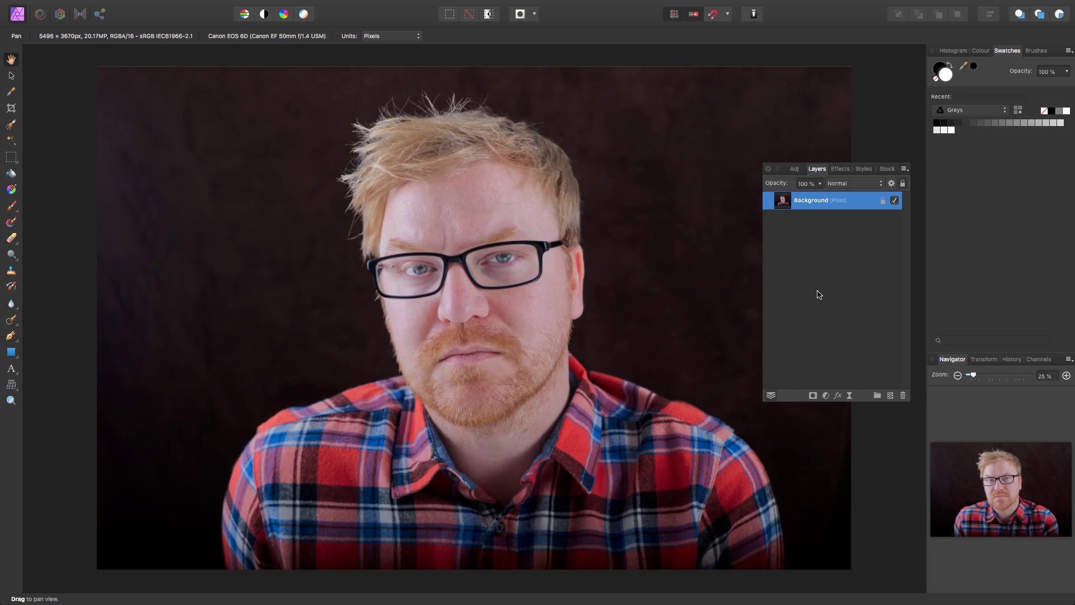
{"action": "key", "text": "super+j"}
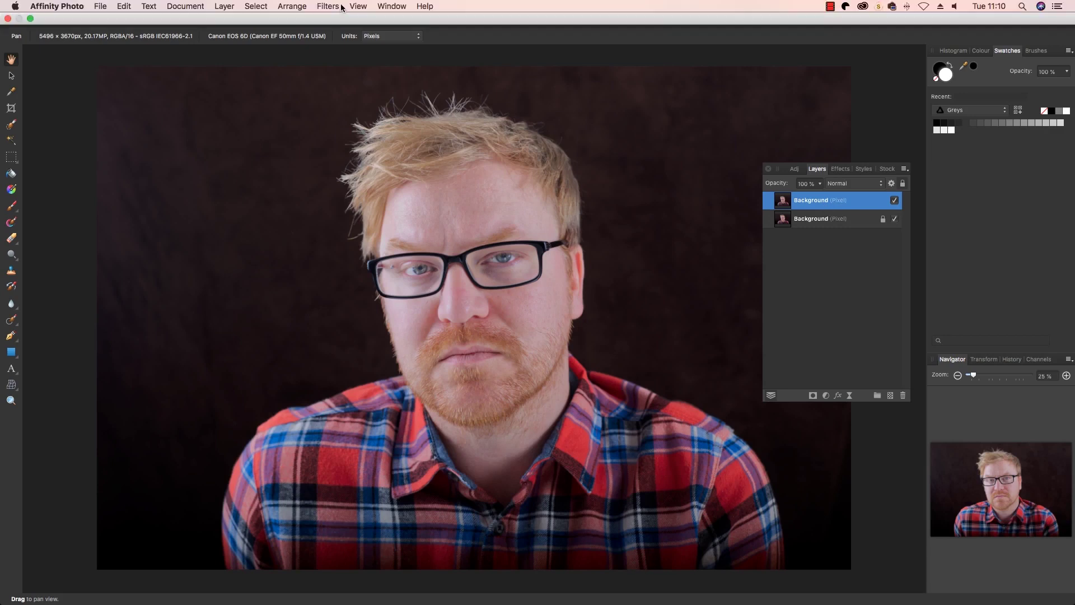
Run Frequency Separation on the duplicated layer with the default 2 px radius
{"action": "left_click", "coordinate": [338, 7]}
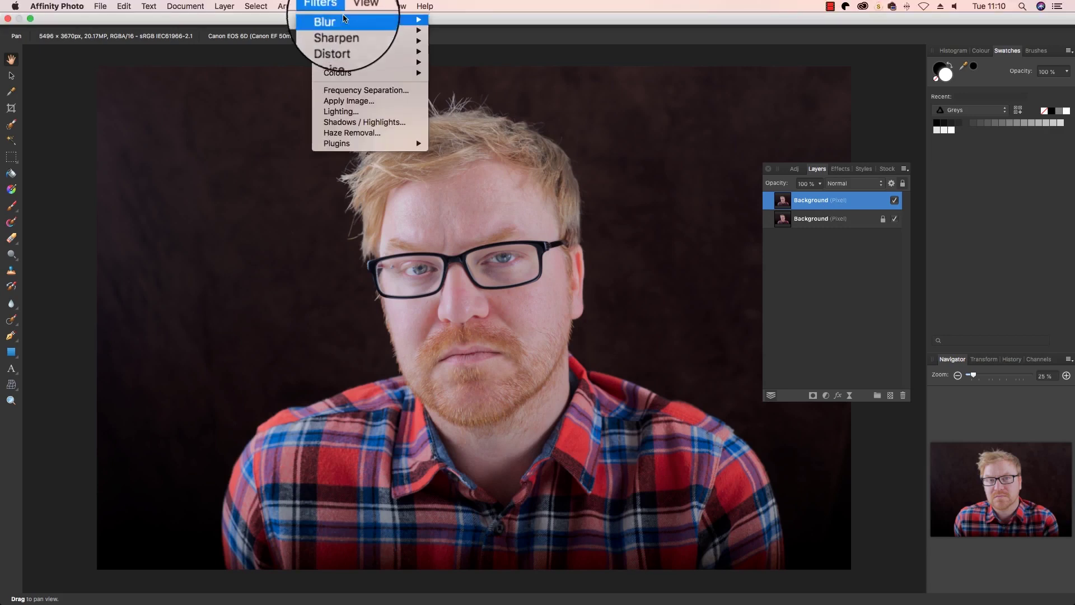
{"action": "left_click", "coordinate": [385, 93]}
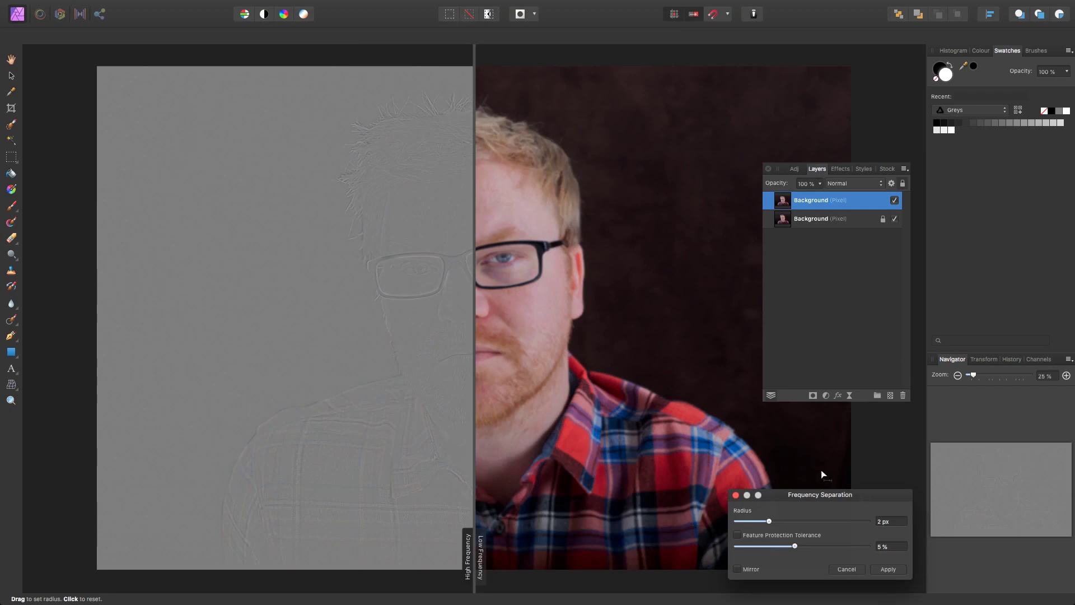
{"action": "left_click_drag", "start_coordinate": [836, 498], "coordinate": [827, 476]}
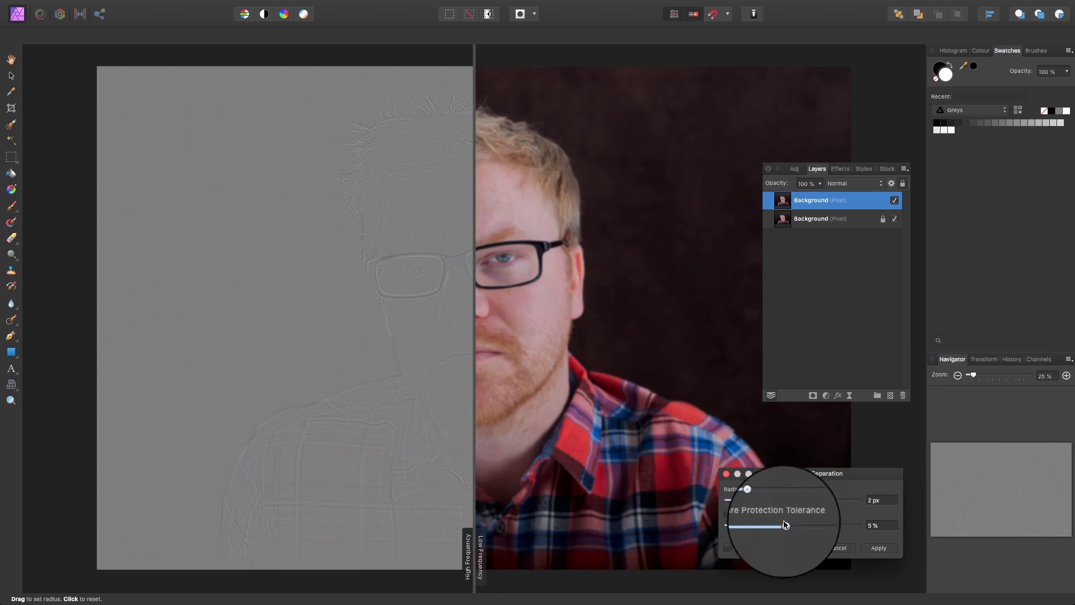
{"action": "left_click", "coordinate": [883, 551]}
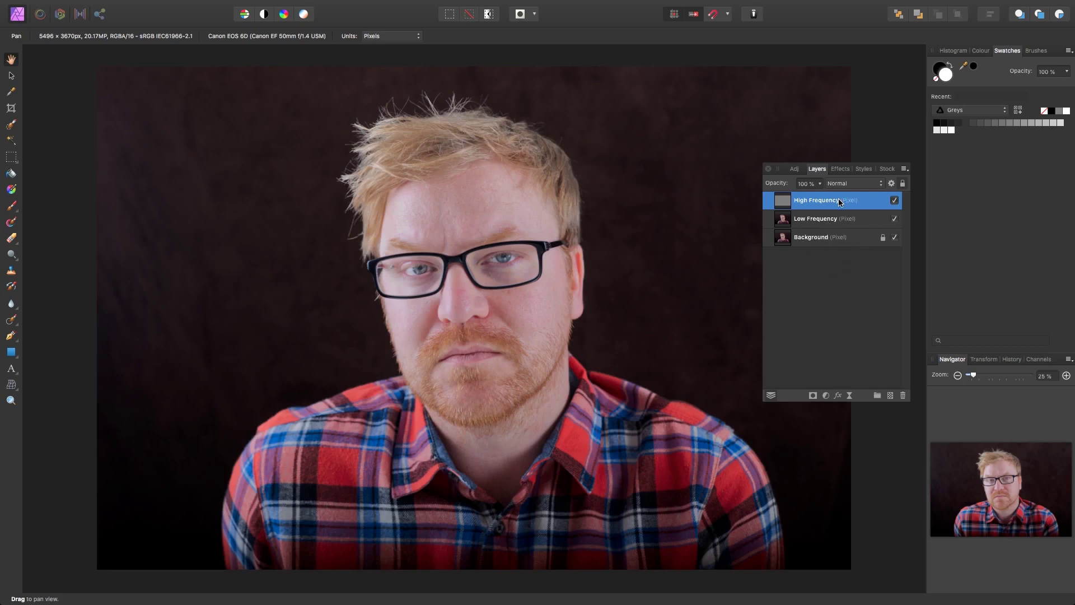
Apply a 20.4 px Gaussian Blur to the Low Frequency layer
{"action": "left_click", "coordinate": [817, 221]}
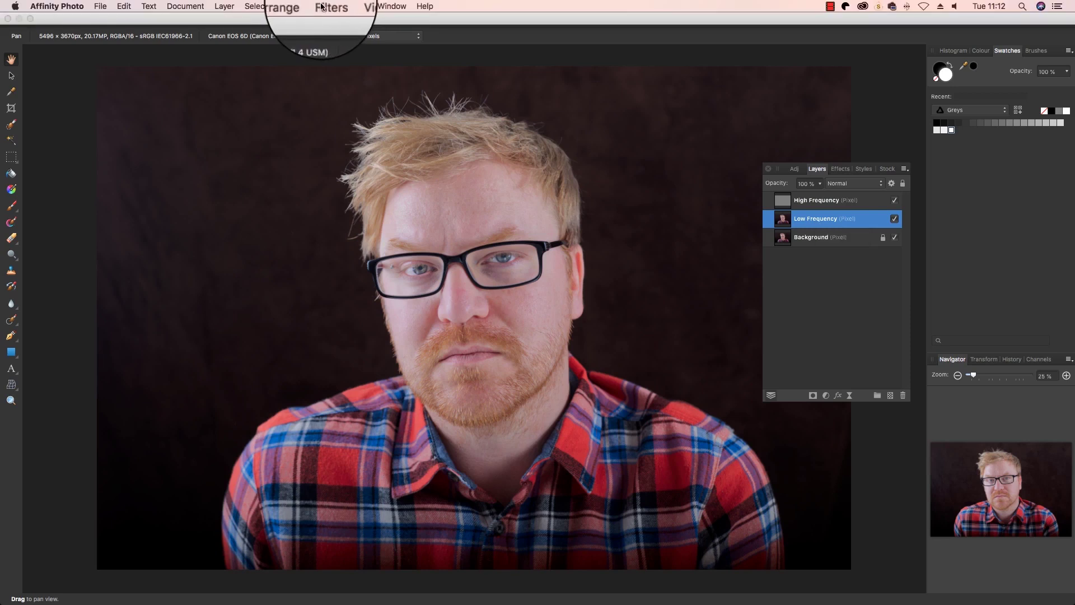
{"action": "left_click", "coordinate": [324, 5]}
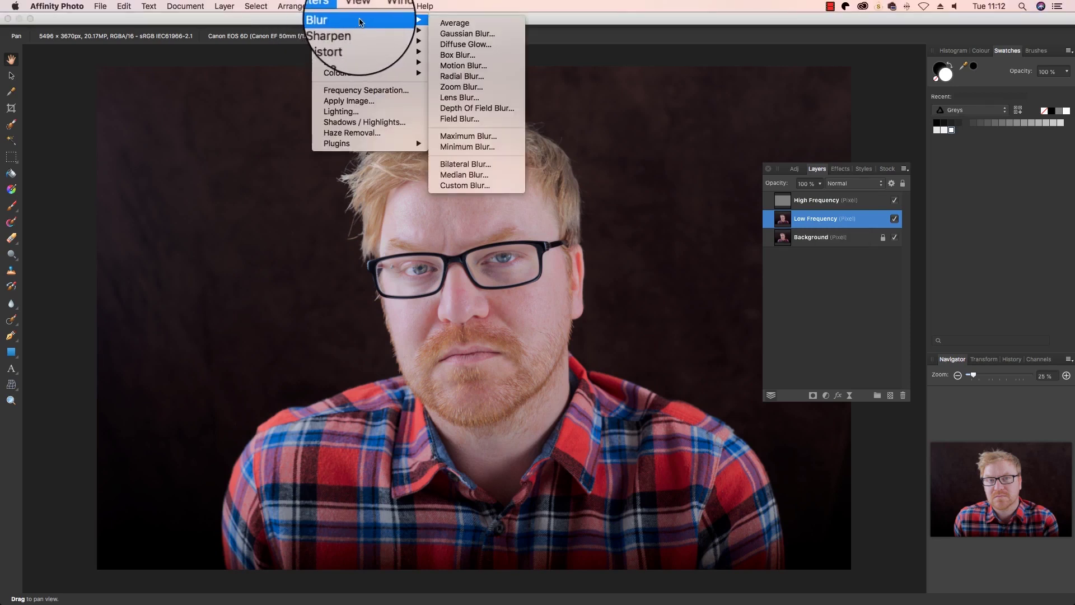
{"action": "left_click", "coordinate": [468, 35]}
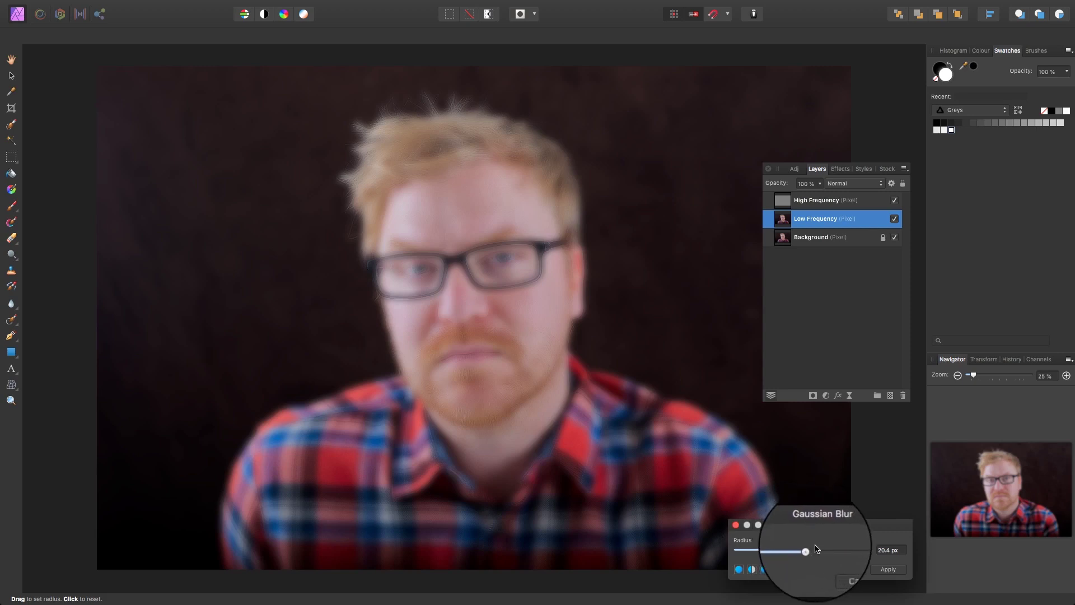
{"action": "left_click", "coordinate": [874, 568]}
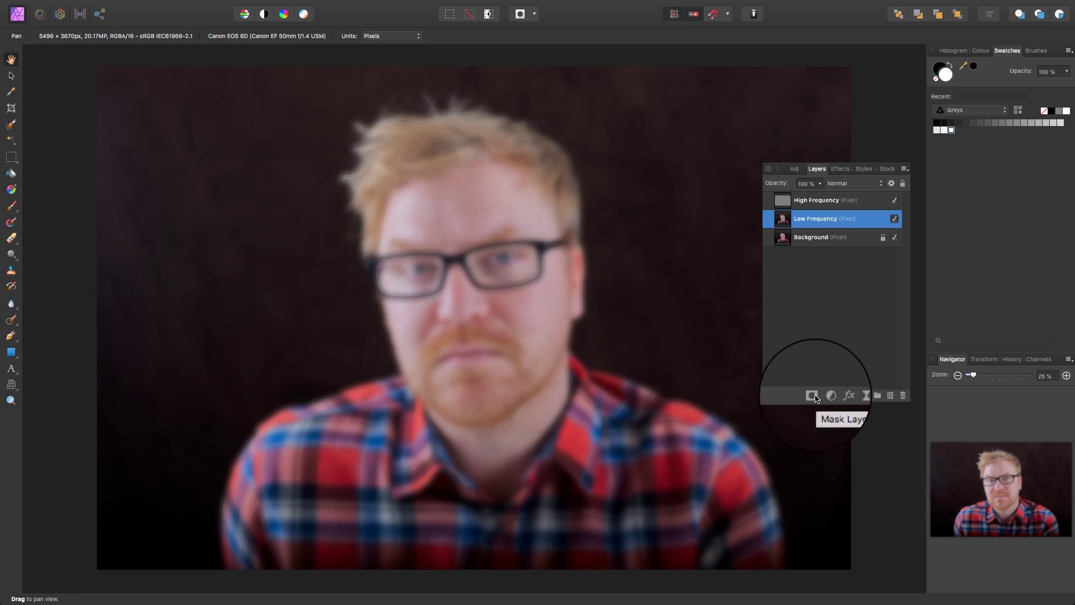
Mask the Low Frequency layer and set up an enlarged white Paint Brush with 0% hardness
{"action": "left_click", "coordinate": [813, 396]}
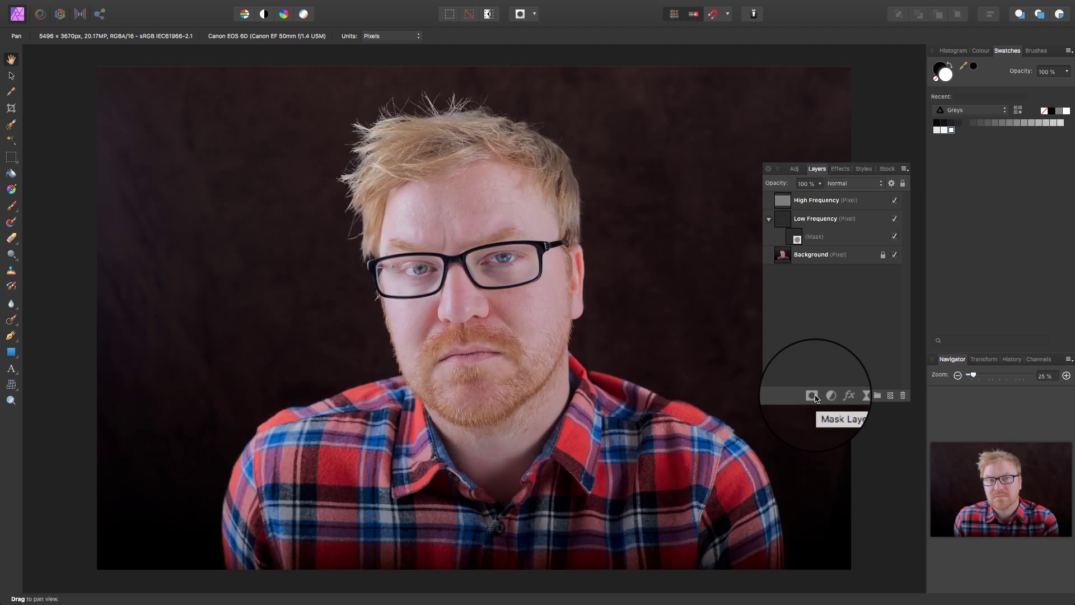
{"action": "left_click", "coordinate": [14, 210]}
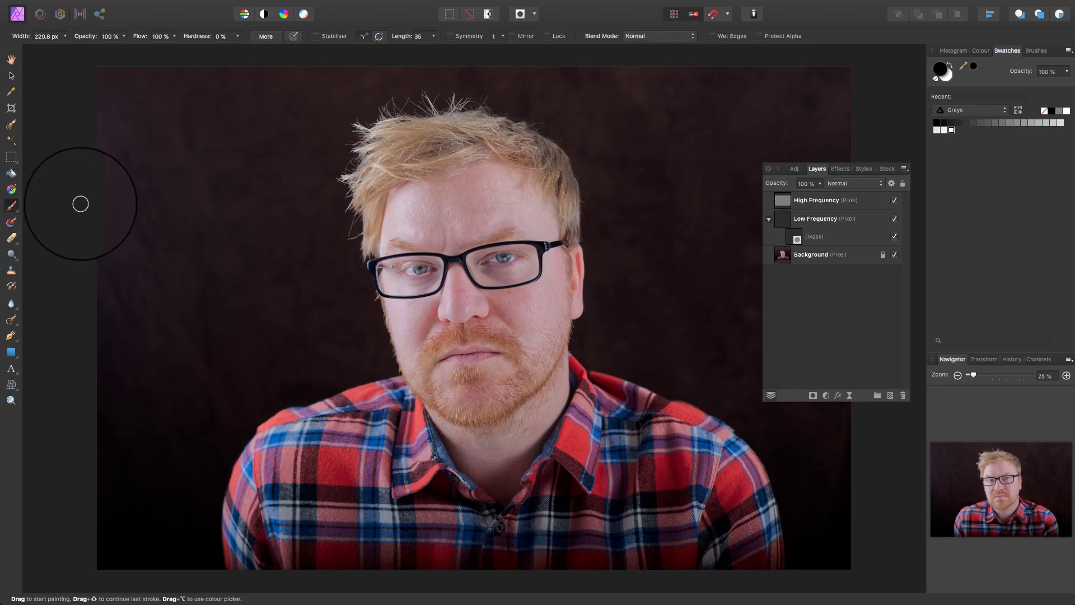
{"action": "left_click", "coordinate": [237, 37]}
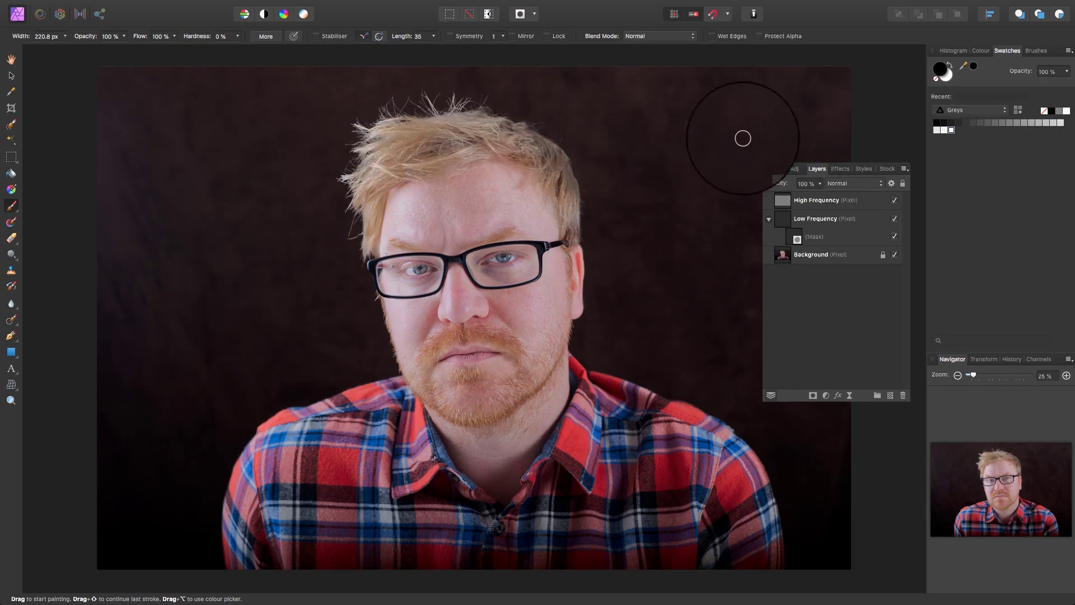
{"action": "left_click", "coordinate": [950, 65]}
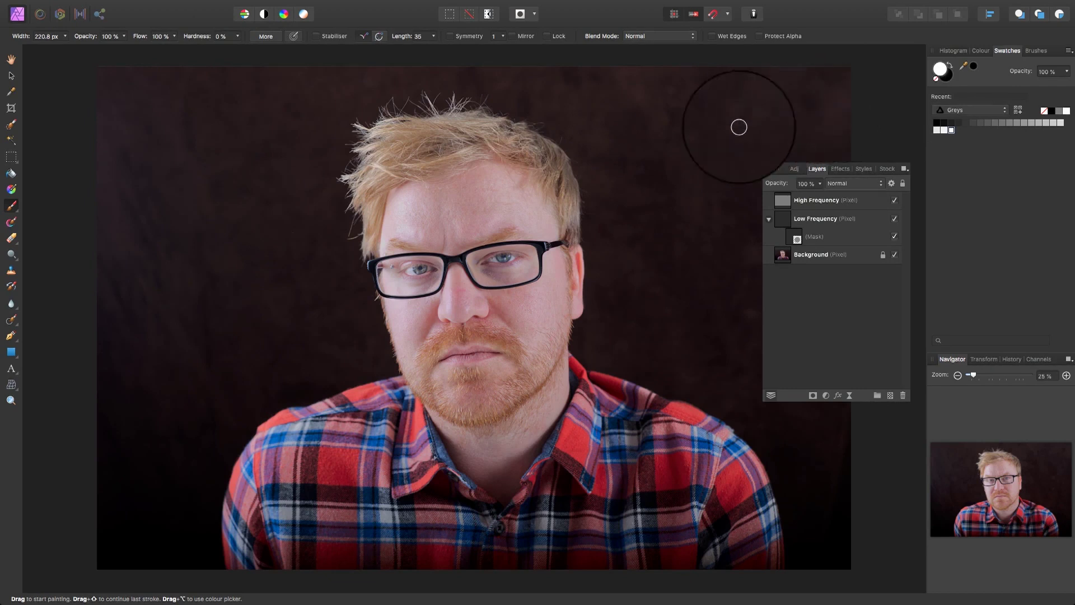
{"action": "key", "text": "bracketright"}
{"action": "key", "text": "bracketright"}
{"action": "key", "text": "bracketright"}
{"action": "key", "text": "bracketright"}
{"action": "key", "text": "bracketright"}
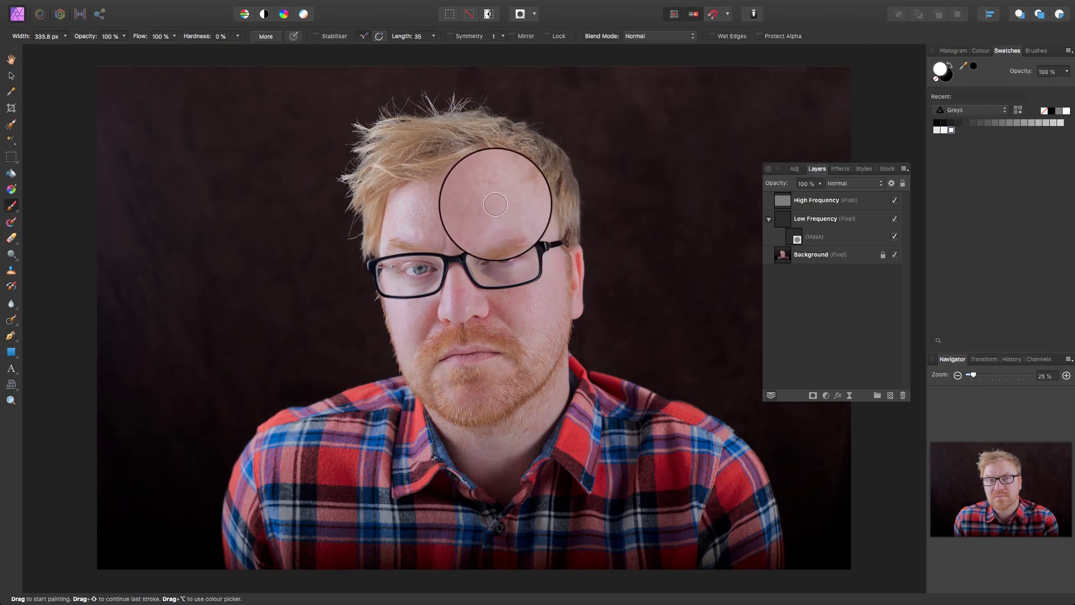
Paint the smoothing back over the forehead and nose, undoing the stroke that covered the eye
{"action": "mouse_move", "coordinate": [490, 205]}
{"action": "left_mouse_down"}
{"action": "mouse_move", "coordinate": [413, 218]}
{"action": "mouse_move", "coordinate": [487, 188]}
{"action": "mouse_move", "coordinate": [432, 203]}
{"action": "mouse_move", "coordinate": [420, 197]}
{"action": "mouse_move", "coordinate": [504, 203]}
{"action": "mouse_move", "coordinate": [529, 305]}
{"action": "left_mouse_up"}
{"action": "key", "text": "super+z"}
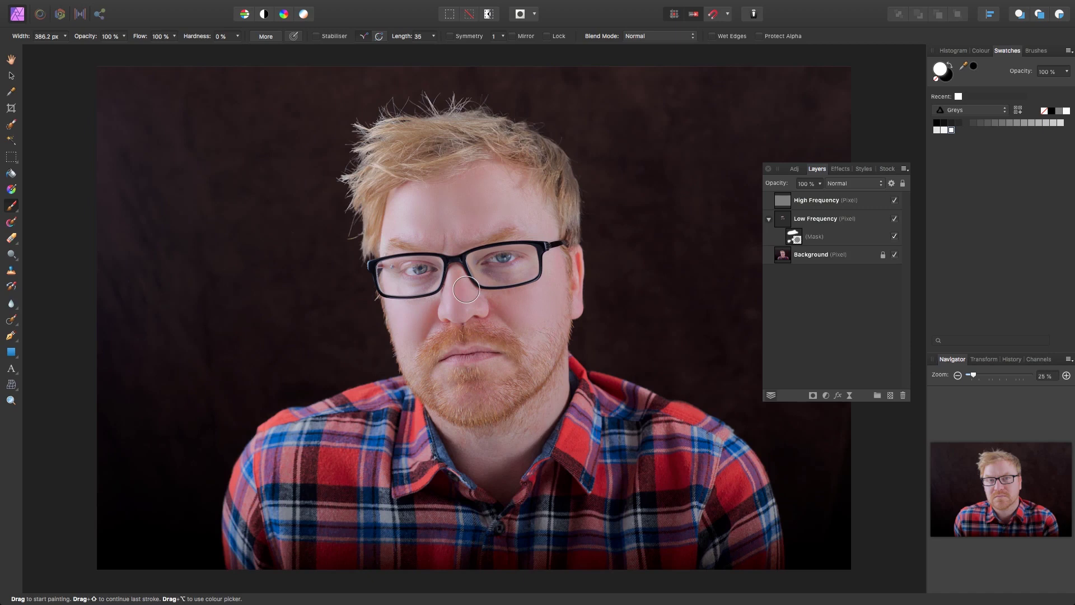
{"action": "left_click_drag", "start_coordinate": [466, 289], "coordinate": [466, 289]}
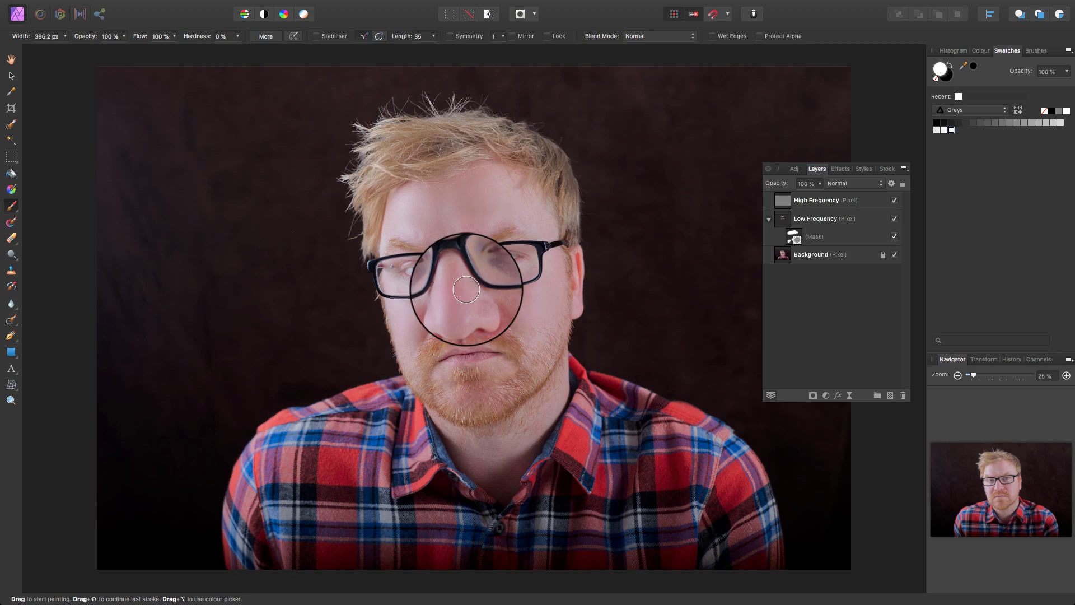
{"action": "left_click", "coordinate": [820, 184]}
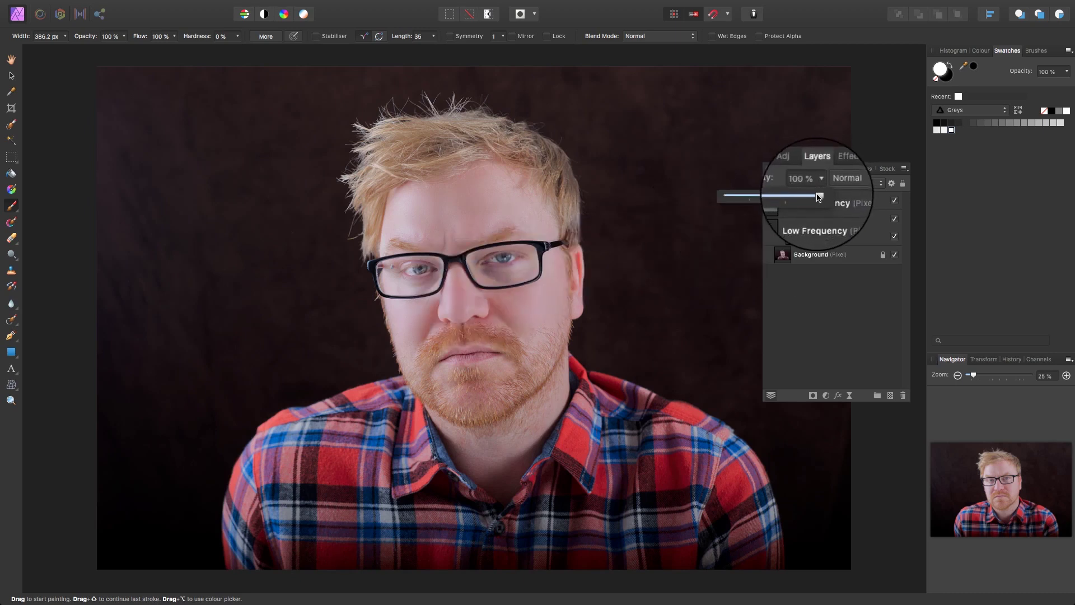
Lower the smoothing layer to 73% opacity and add a new pixel layer at the top of the stack
{"action": "left_click_drag", "start_coordinate": [817, 195], "coordinate": [793, 198]}
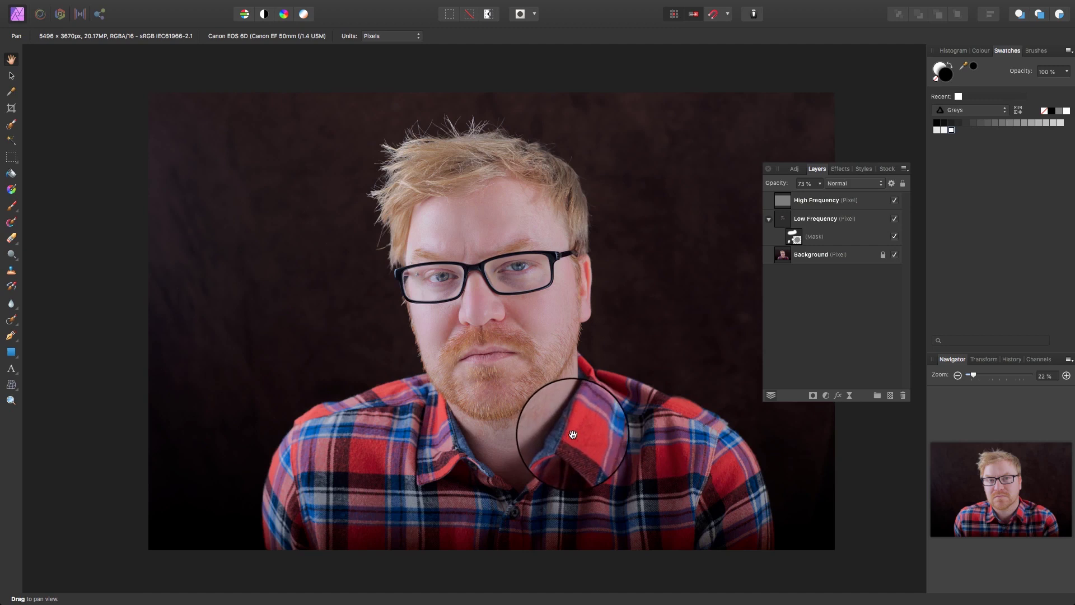
{"action": "left_click", "coordinate": [891, 395]}
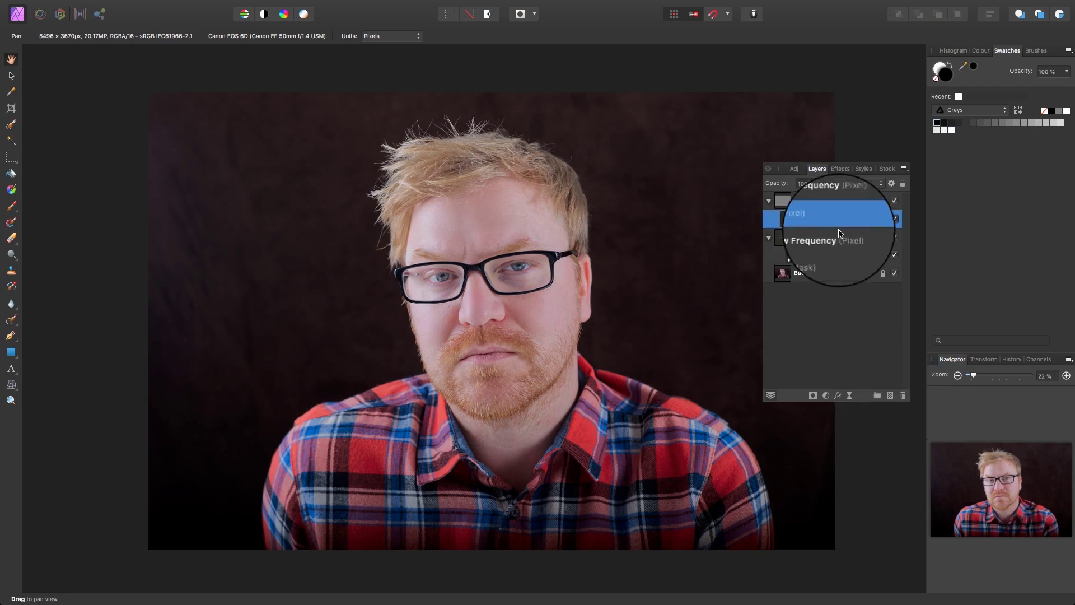
{"action": "left_click_drag", "start_coordinate": [818, 224], "coordinate": [840, 226]}
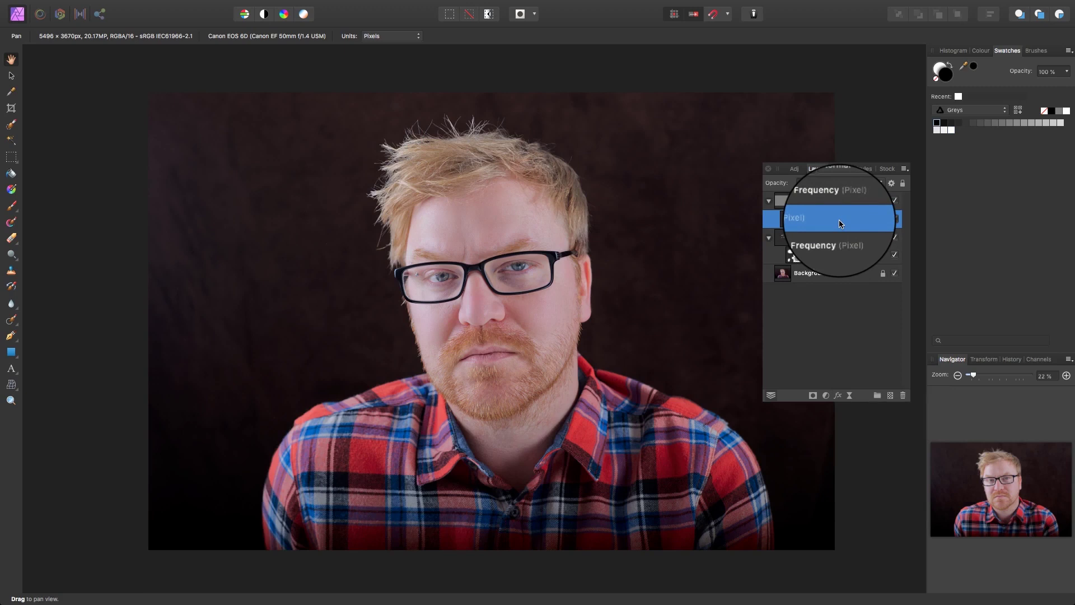
{"action": "left_click_drag", "start_coordinate": [840, 224], "coordinate": [838, 197]}
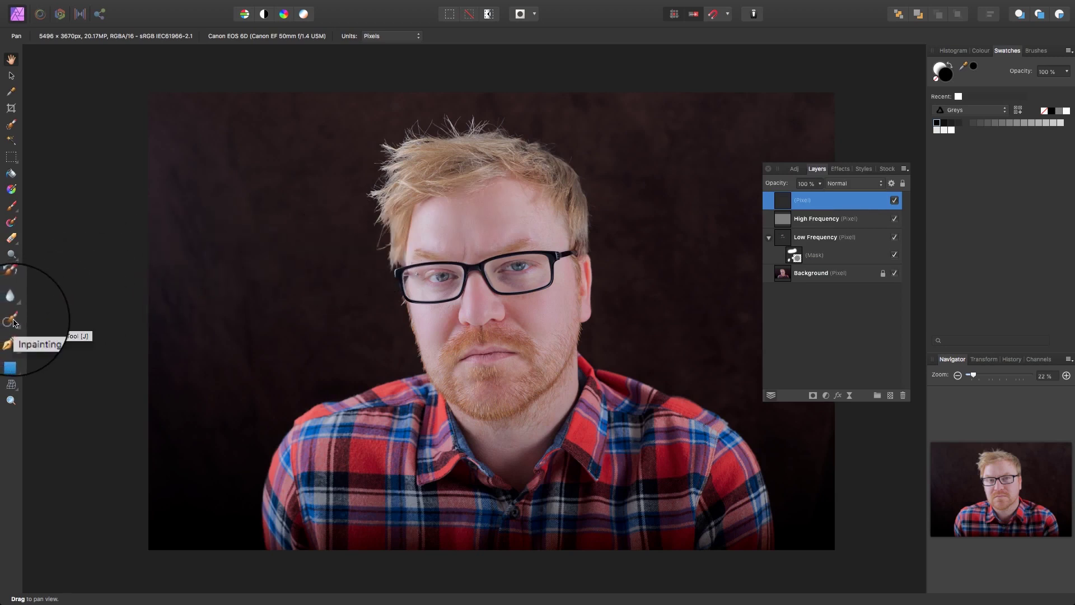
Inpaint a cheek blemish with the Inpainting Brush sampling Current Layer & Below, then zoom back out
{"action": "left_click", "coordinate": [14, 323]}
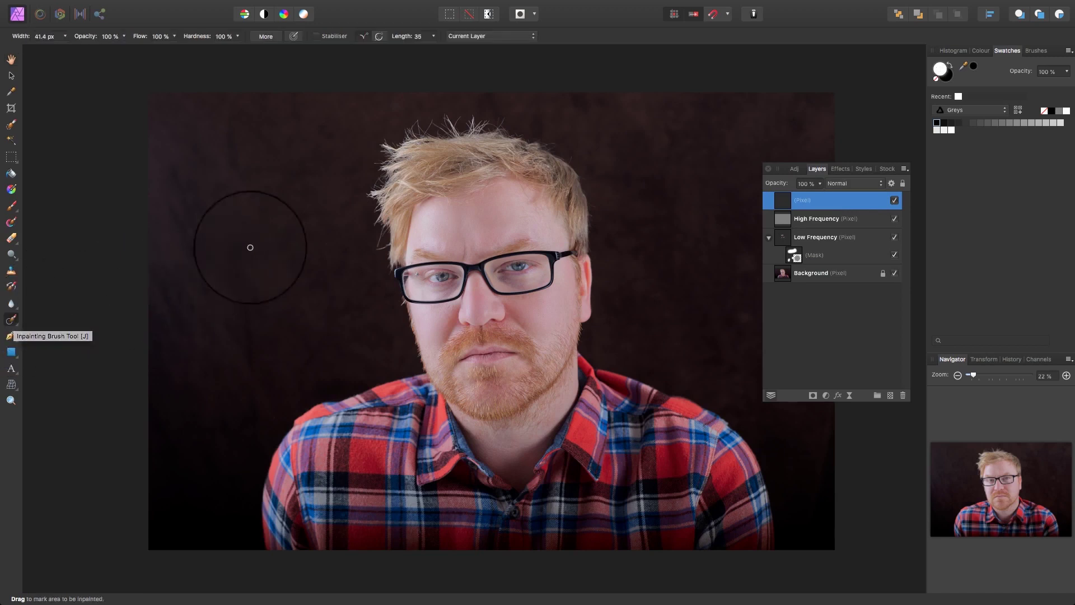
{"action": "left_click", "coordinate": [487, 38]}
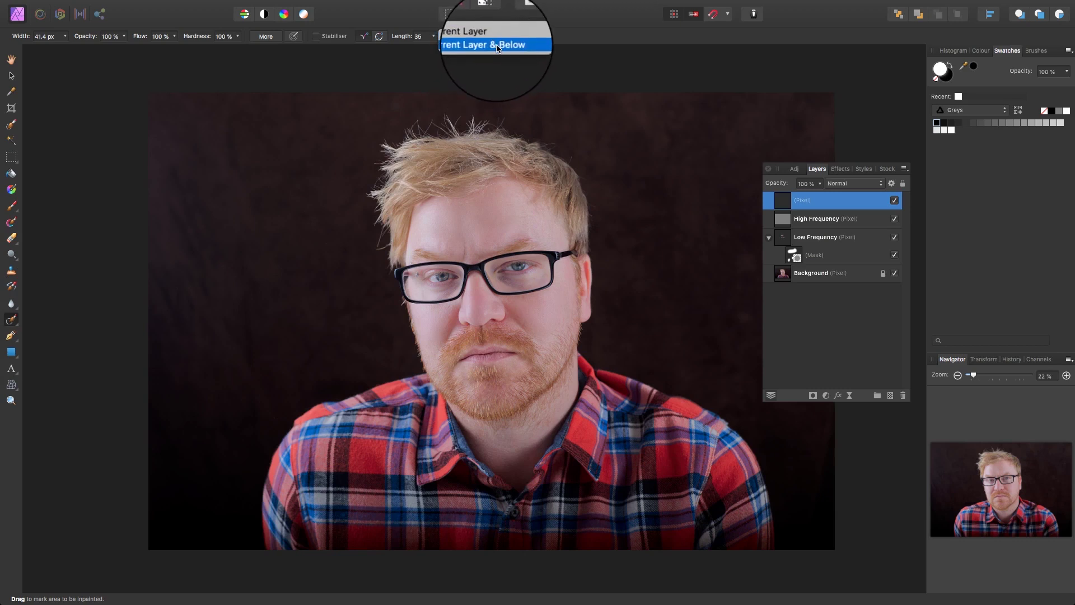
{"action": "left_click", "coordinate": [497, 46]}
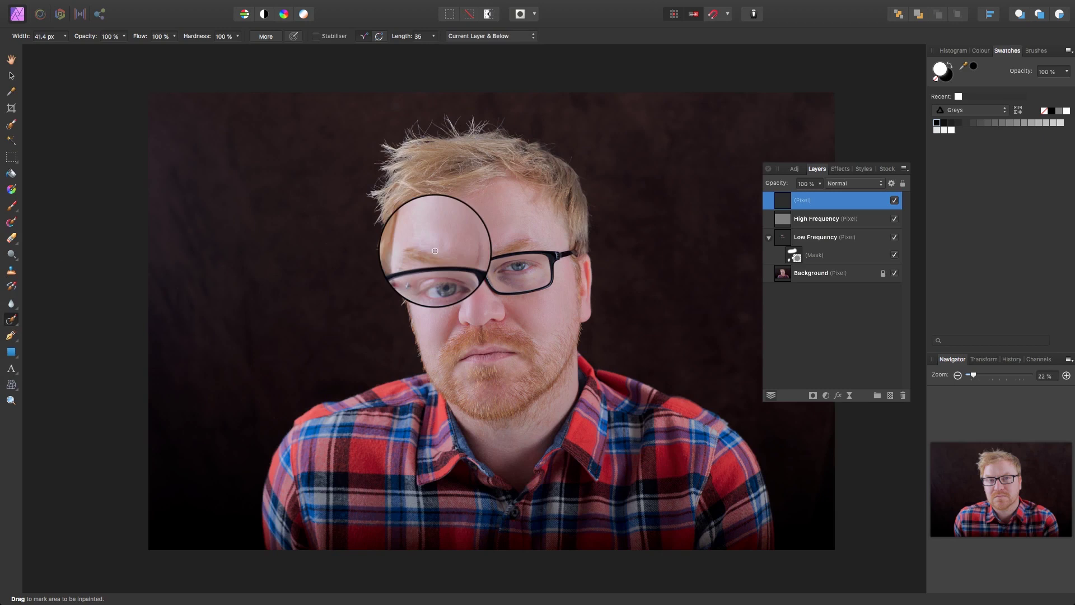
{"action": "scroll", "coordinate": [435, 251], "scroll_direction": "up", "scroll_amount": 4}
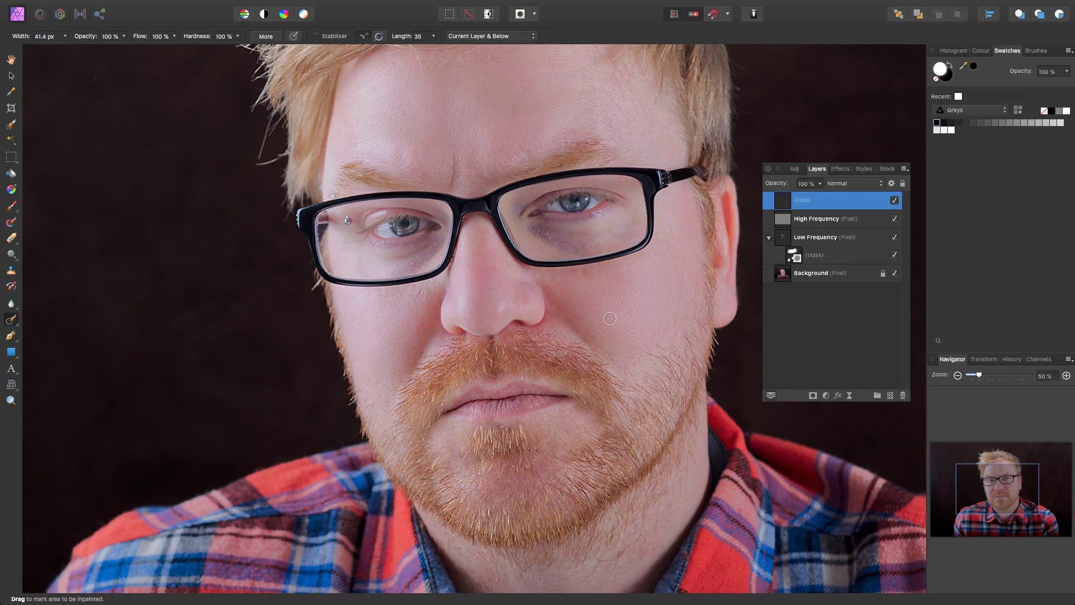
{"action": "left_click_drag", "start_coordinate": [606, 320], "coordinate": [602, 329]}
{"action": "key", "text": "super+minus"}
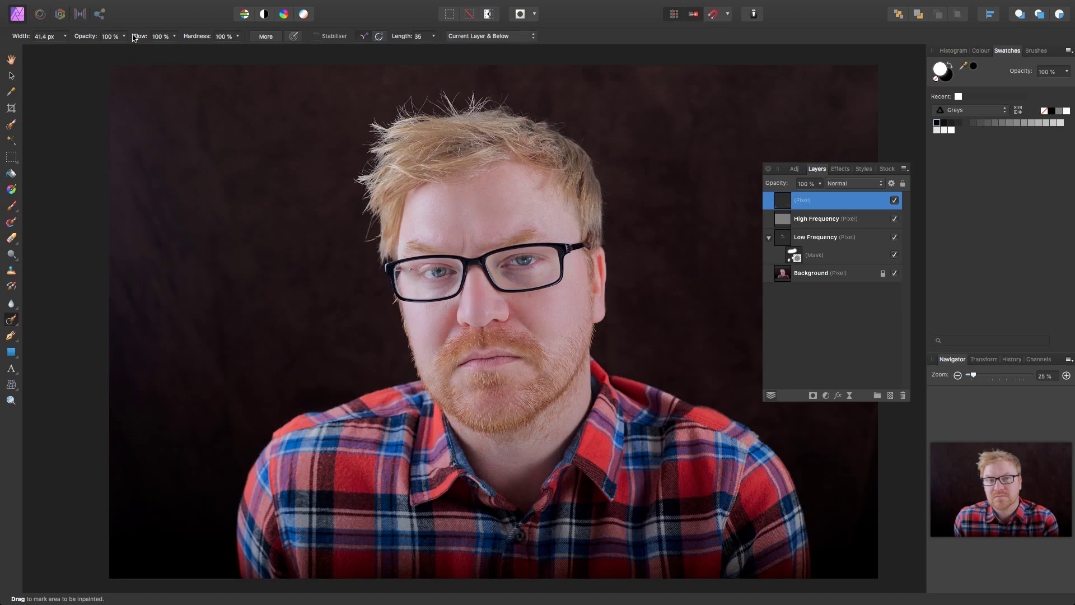
Switch to the Export Persona and bring up the File > Export settings
{"action": "left_click", "coordinate": [100, 15]}
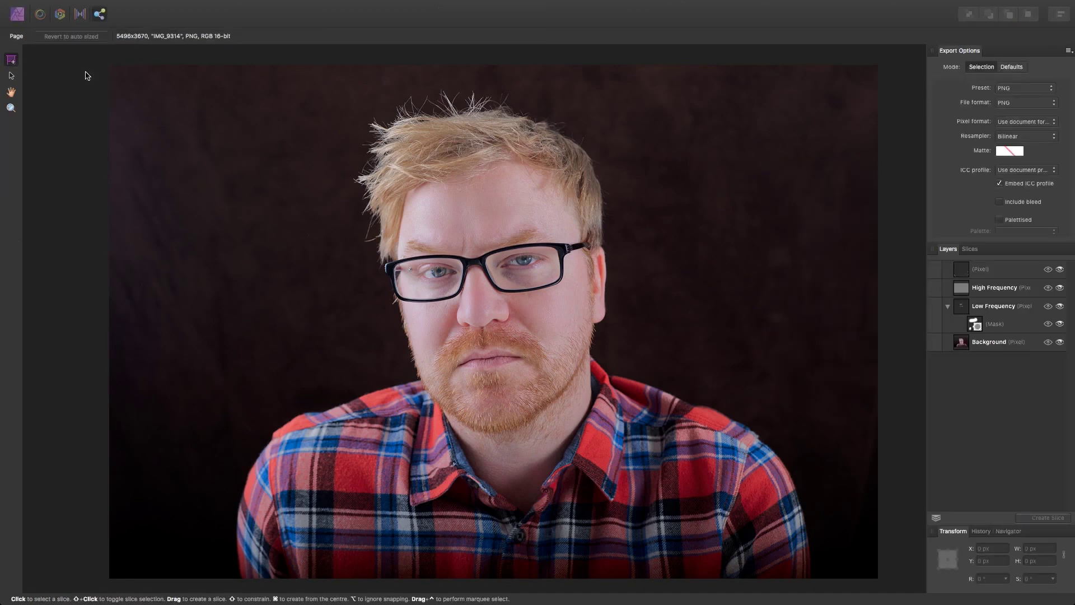
{"action": "mouse_move", "coordinate": [50, 2]}
{"action": "left_click", "coordinate": [102, 7]}
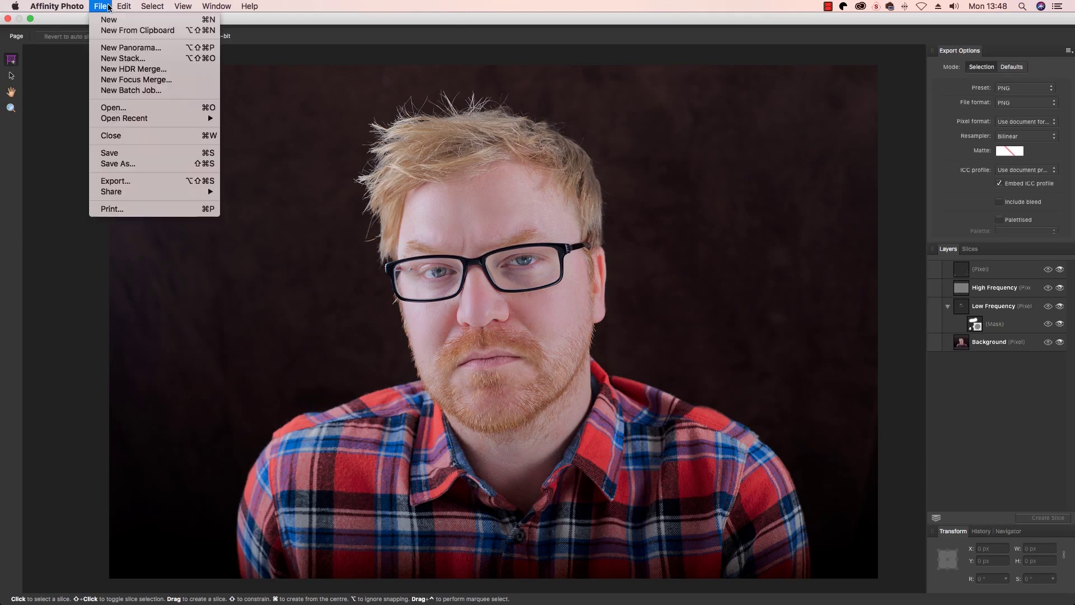
{"action": "left_click", "coordinate": [113, 181]}
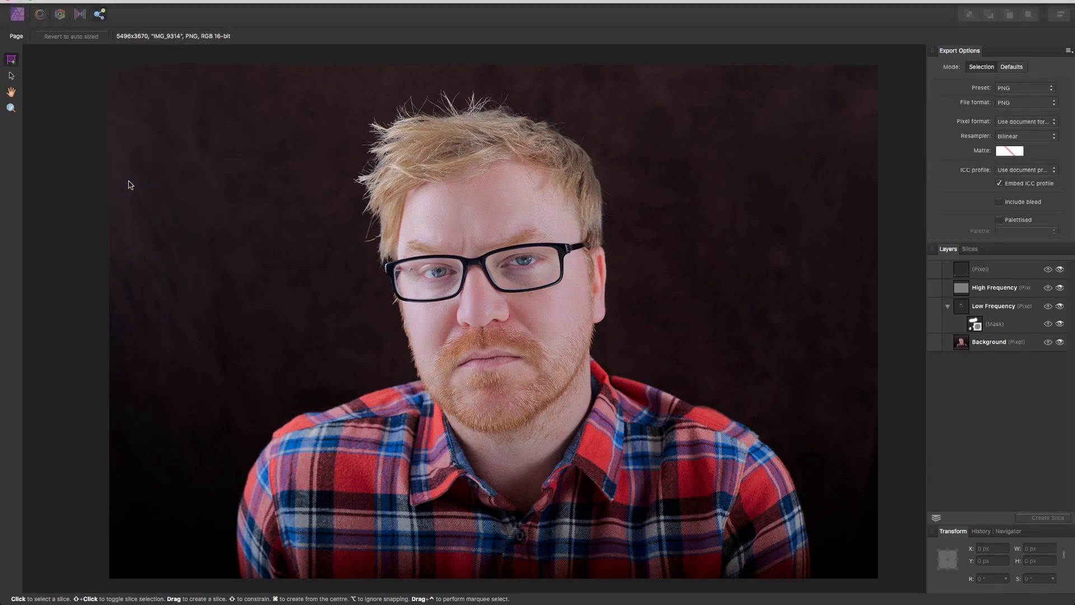